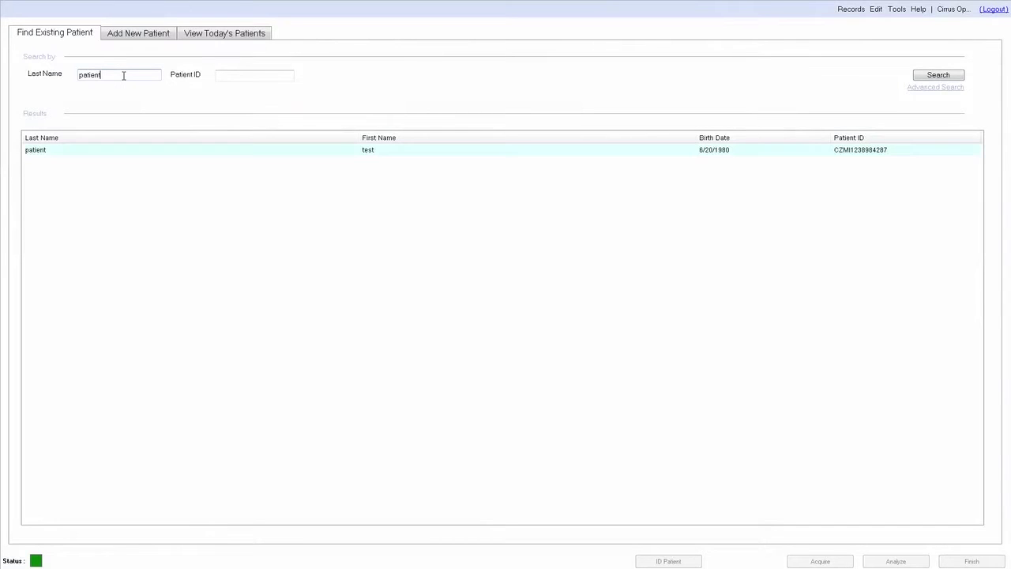
Step: Select the test patient in Find Existing Patient results and start scan acquisition
{"action": "left_click", "coordinate": [496, 152]}
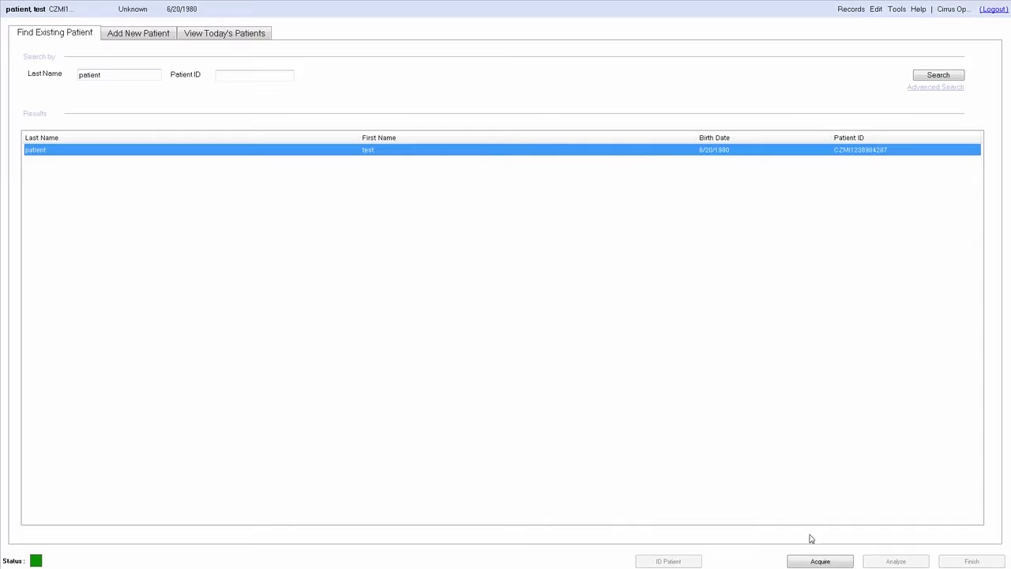
{"action": "left_click", "coordinate": [820, 561]}
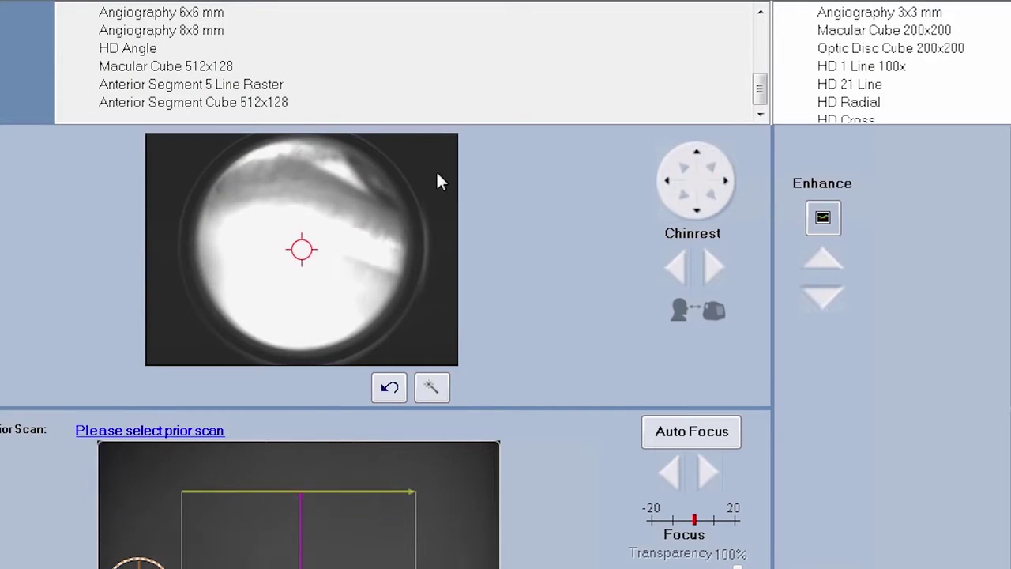
Step: Align the live iris image until the pupil sits centred under the red crosshair
{"action": "left_click", "coordinate": [366, 195]}
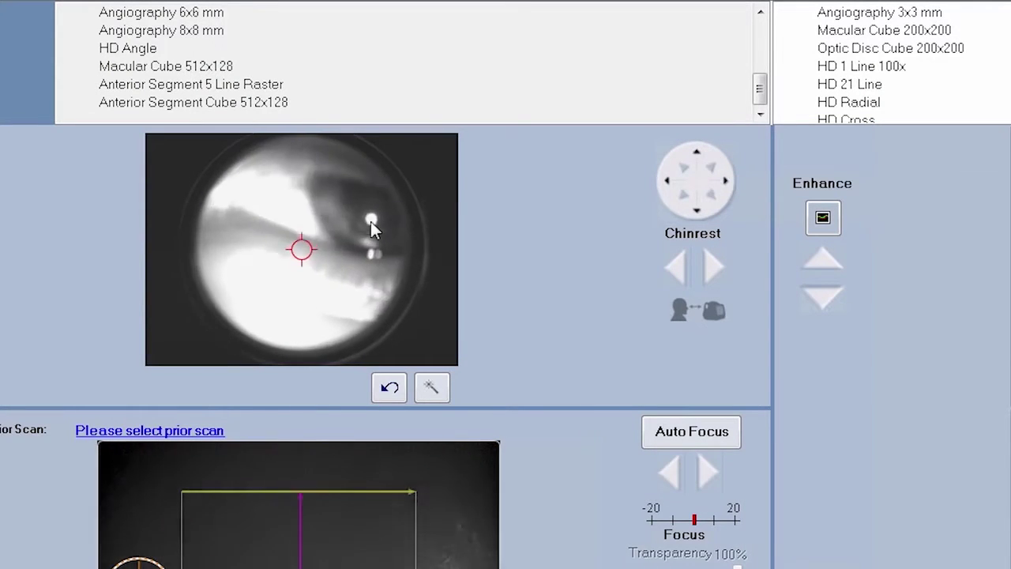
{"action": "left_click", "coordinate": [370, 221]}
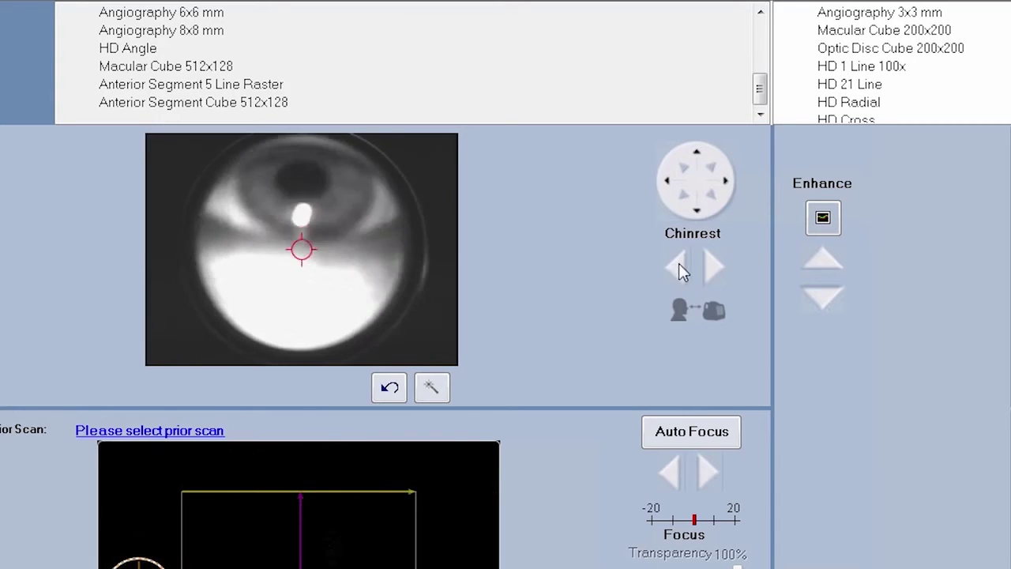
{"action": "left_click_drag", "start_coordinate": [700, 214], "coordinate": [711, 207]}
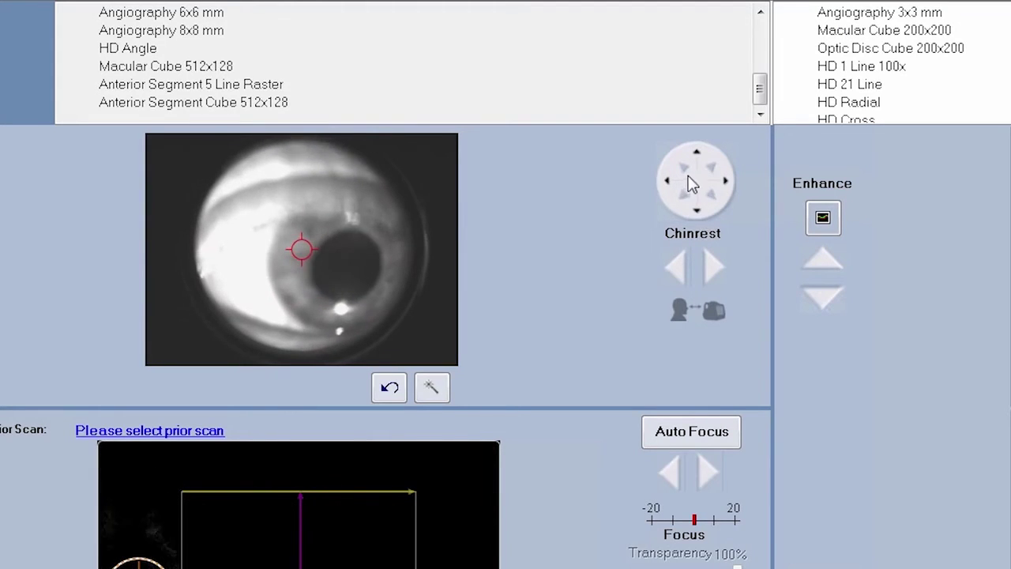
{"action": "left_click", "coordinate": [666, 183]}
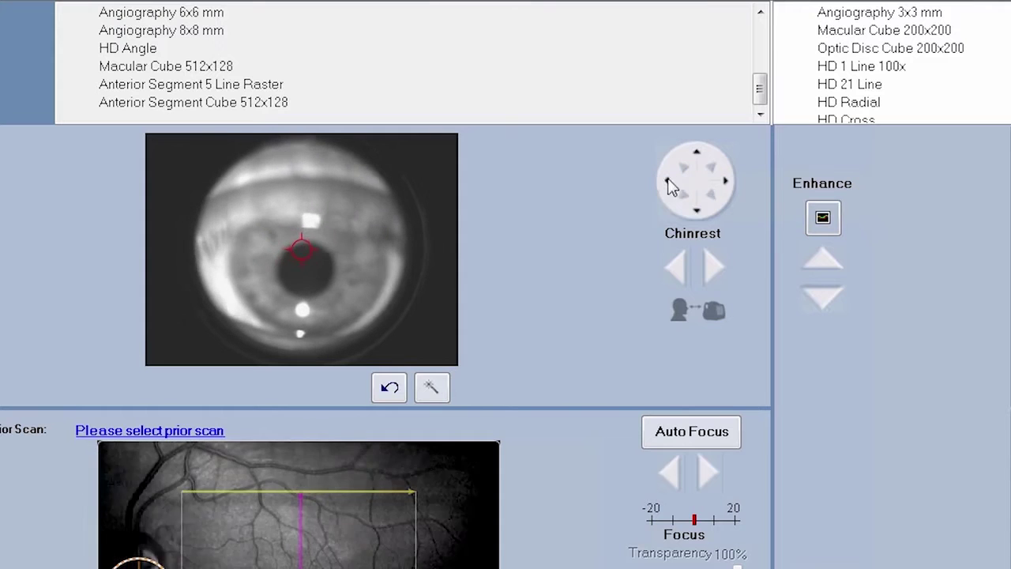
{"action": "left_click", "coordinate": [696, 151]}
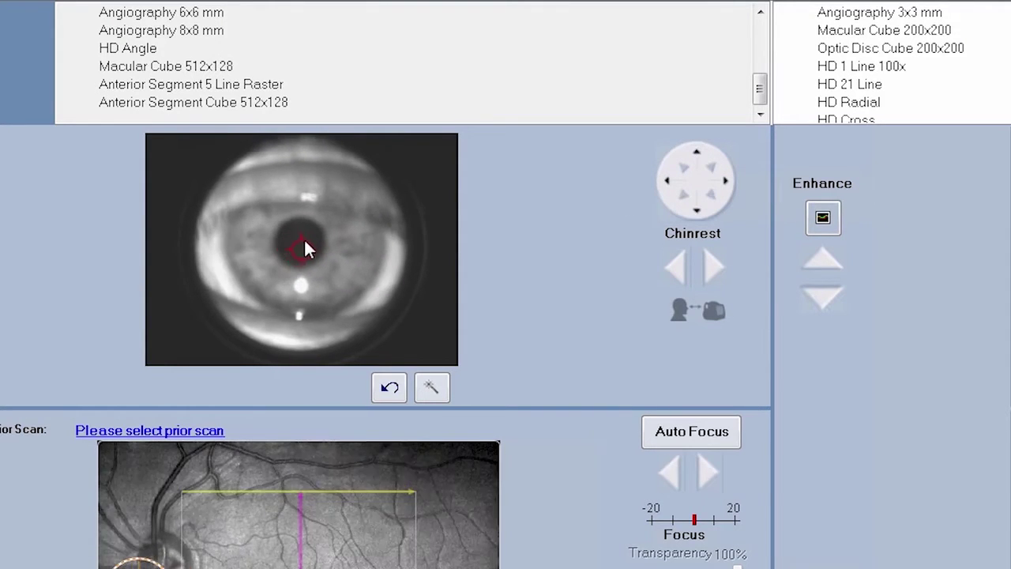
{"action": "left_click", "coordinate": [304, 241]}
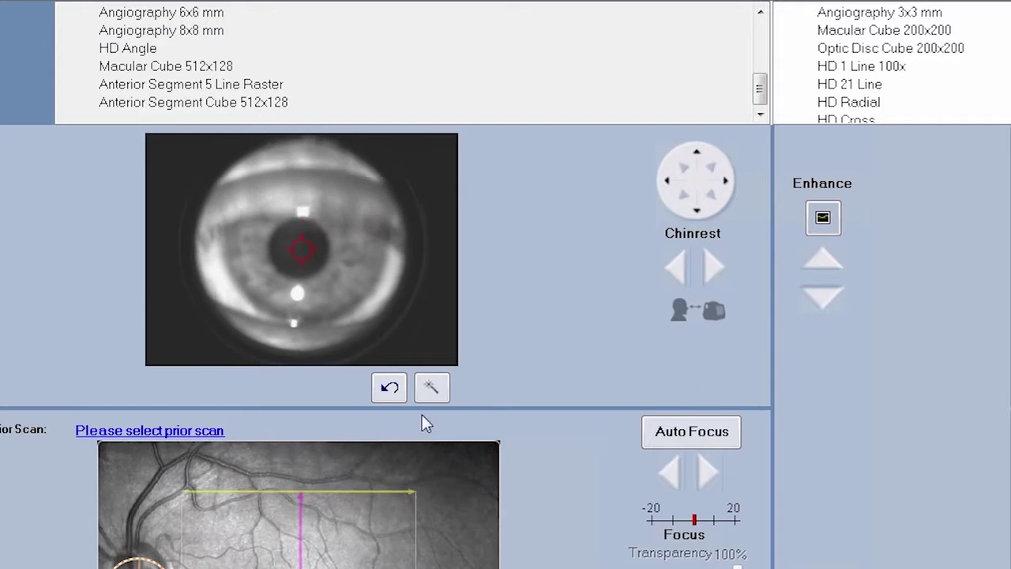
Step: Try different Contrast and Brightness slider settings for the iris image, then reset it to defaults
{"action": "left_click", "coordinate": [433, 388]}
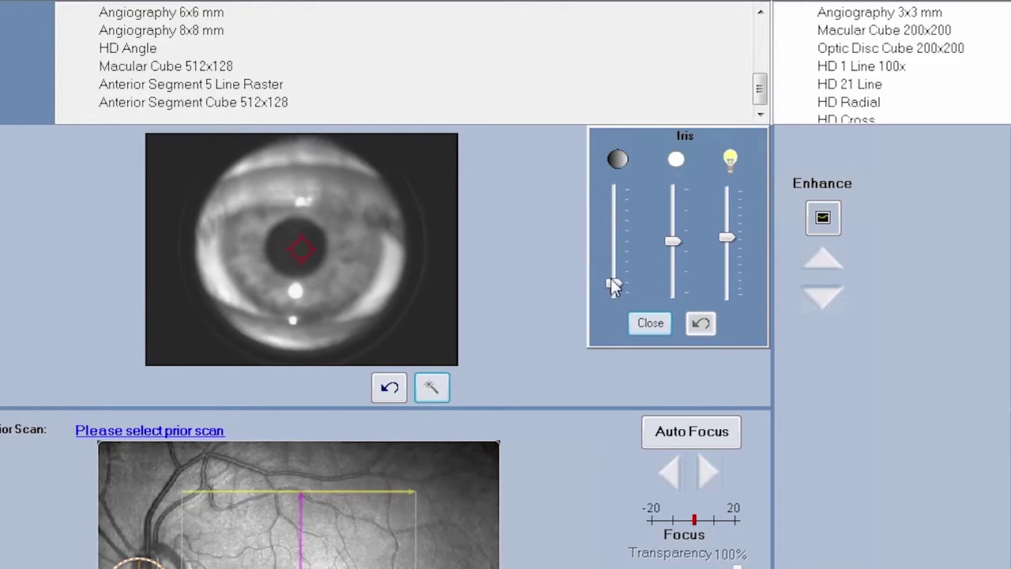
{"action": "mouse_move", "coordinate": [615, 286]}
{"action": "left_mouse_down"}
{"action": "mouse_move", "coordinate": [616, 246]}
{"action": "mouse_move", "coordinate": [617, 281]}
{"action": "left_mouse_up"}
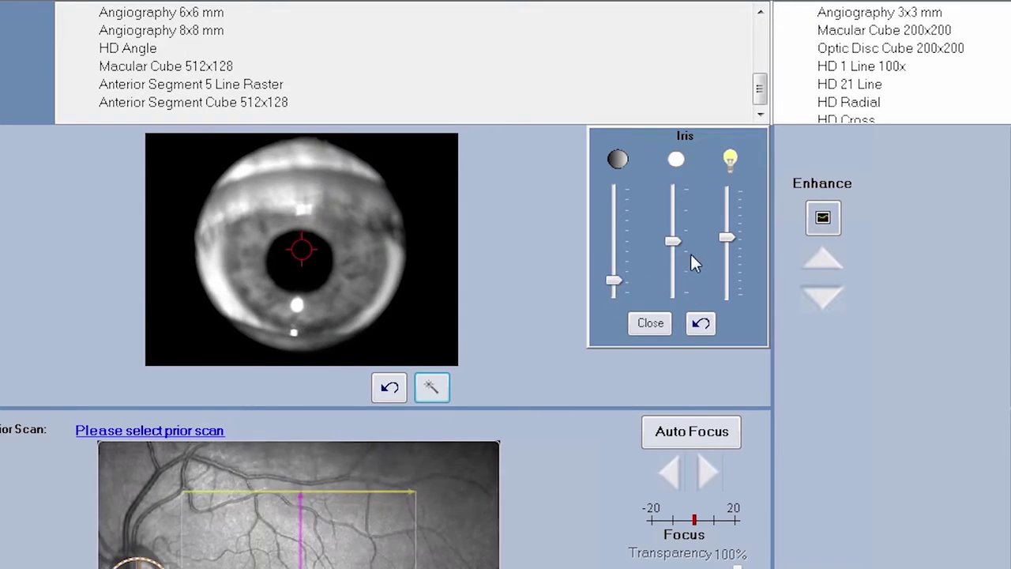
{"action": "mouse_move", "coordinate": [678, 240]}
{"action": "left_mouse_down"}
{"action": "mouse_move", "coordinate": [677, 215]}
{"action": "mouse_move", "coordinate": [676, 259]}
{"action": "left_mouse_up"}
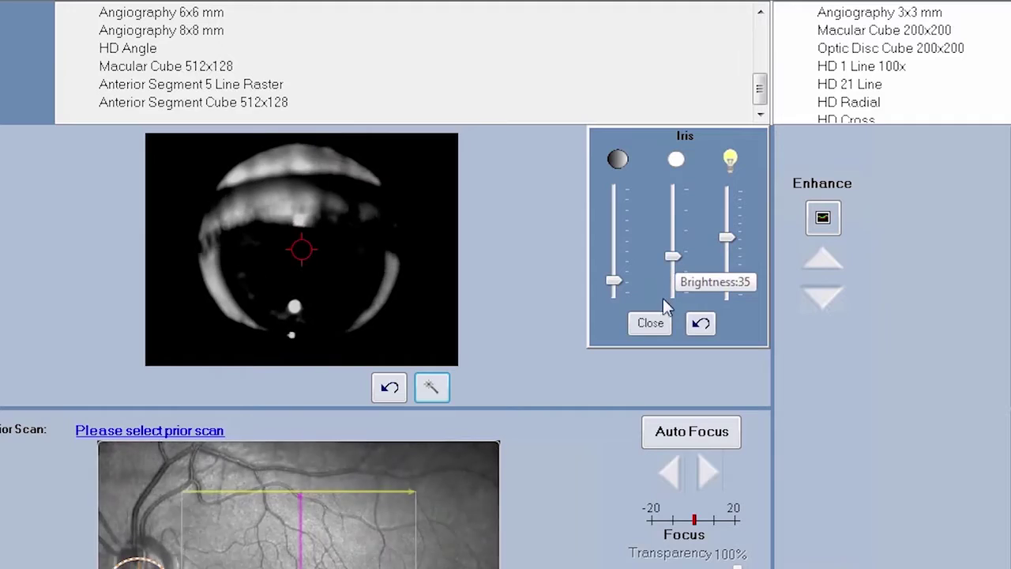
{"action": "left_click", "coordinate": [700, 324]}
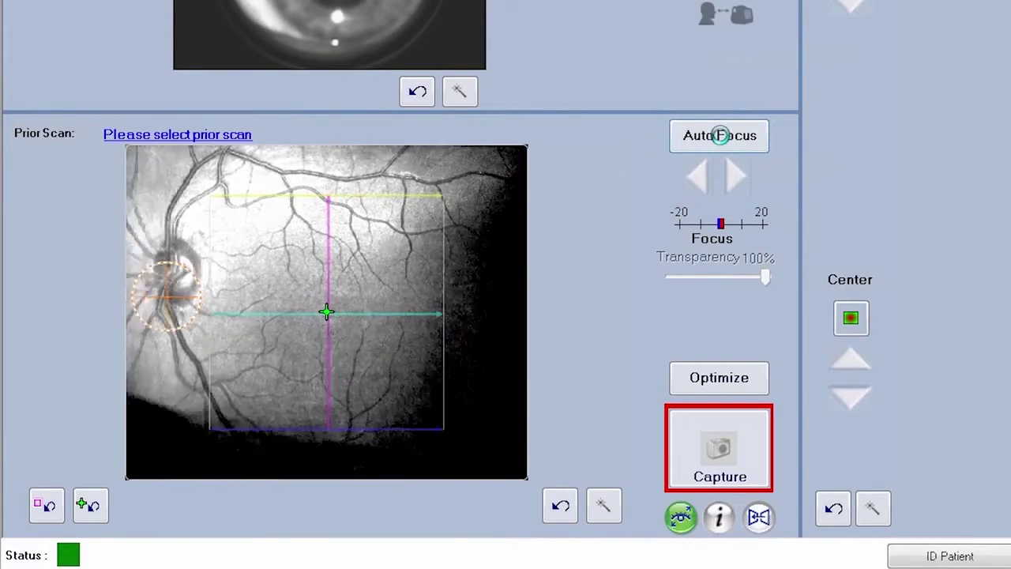
Step: Run Auto Focus to bring the retinal fundus image into sharp view
{"action": "mouse_move", "coordinate": [435, 233]}
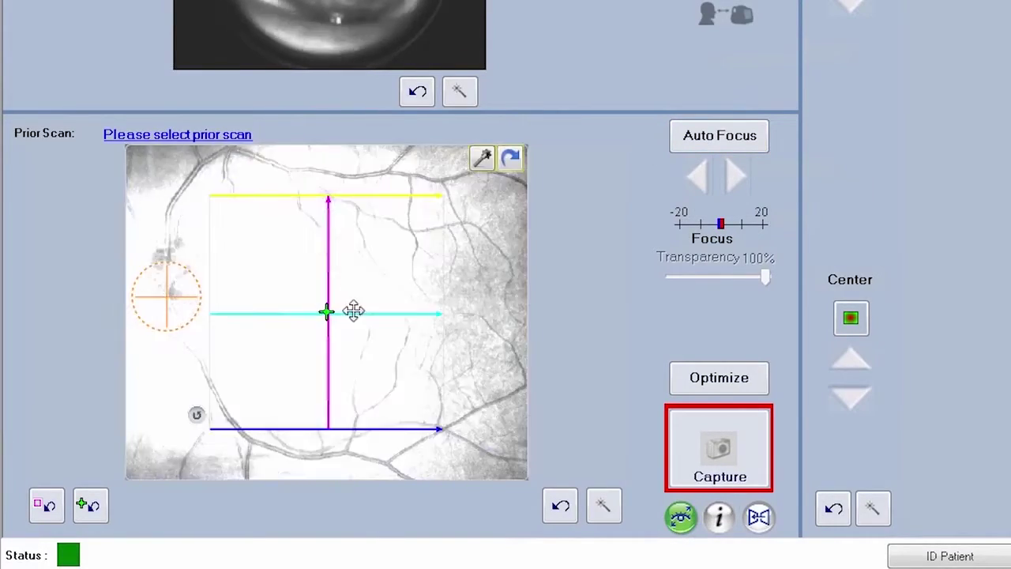
{"action": "left_click", "coordinate": [720, 135]}
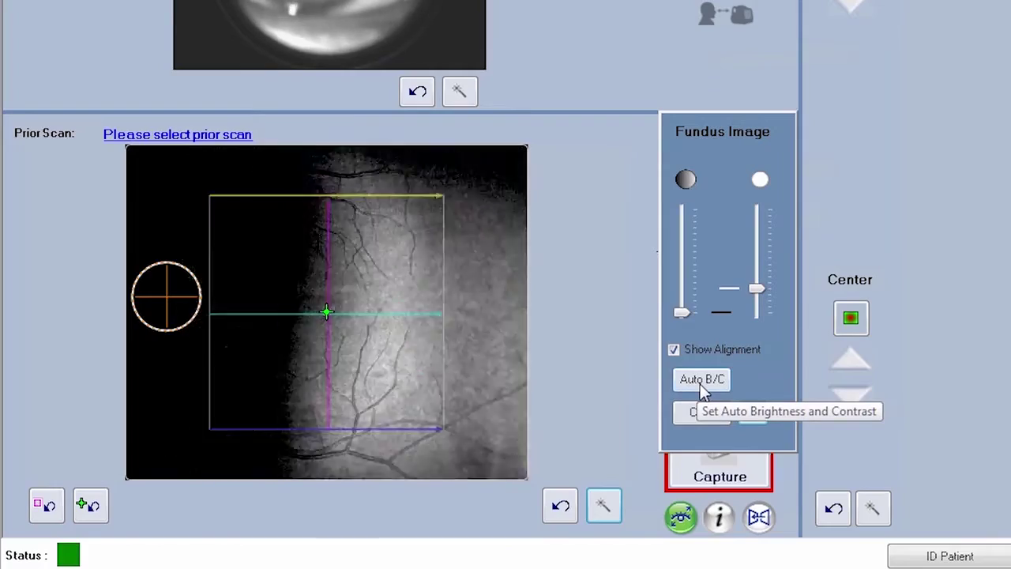
Step: Apply Auto B/C to the fundus image, reset it to defaults, and close the Fundus Image panel
{"action": "left_click", "coordinate": [703, 391]}
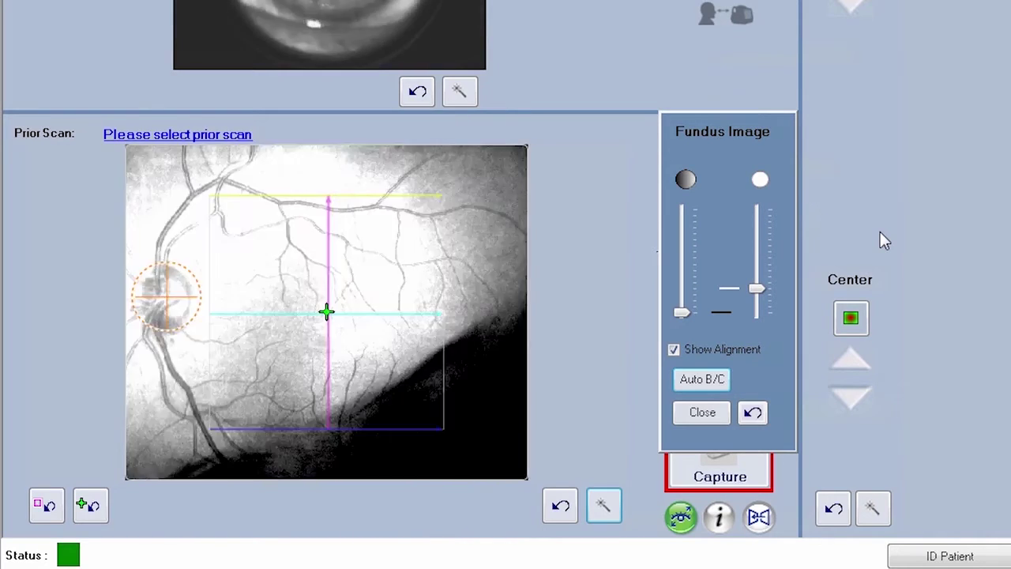
{"action": "left_click", "coordinate": [752, 414]}
{"action": "left_click", "coordinate": [711, 412]}
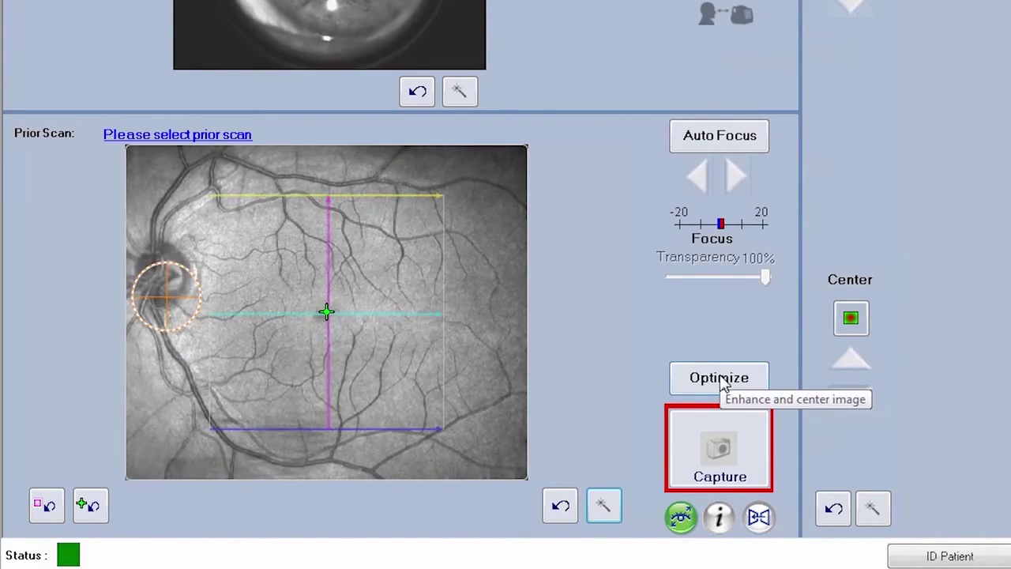
Step: Optimize the scan, then raise the OCT Tomogram brightness and contrast so retinal layers stand out
{"action": "left_click", "coordinate": [722, 381]}
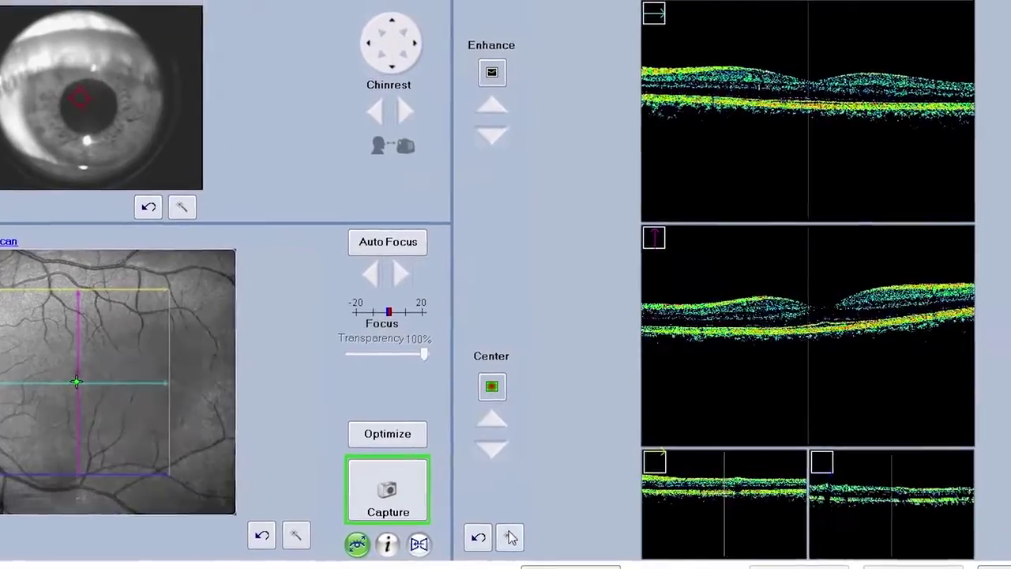
{"action": "left_click", "coordinate": [510, 537]}
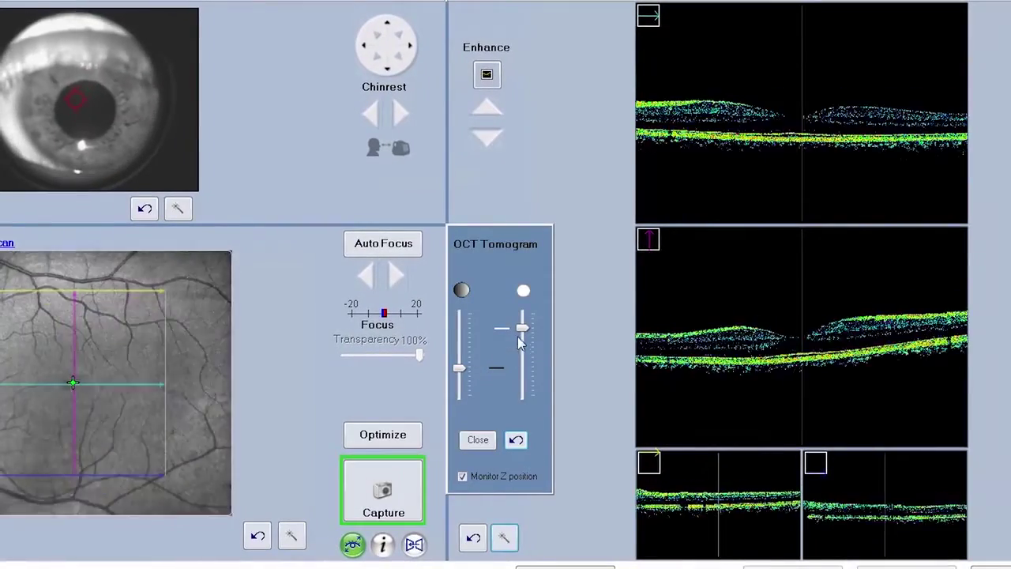
{"action": "mouse_move", "coordinate": [525, 336]}
{"action": "left_mouse_down"}
{"action": "mouse_move", "coordinate": [525, 356]}
{"action": "mouse_move", "coordinate": [523, 335]}
{"action": "left_mouse_up"}
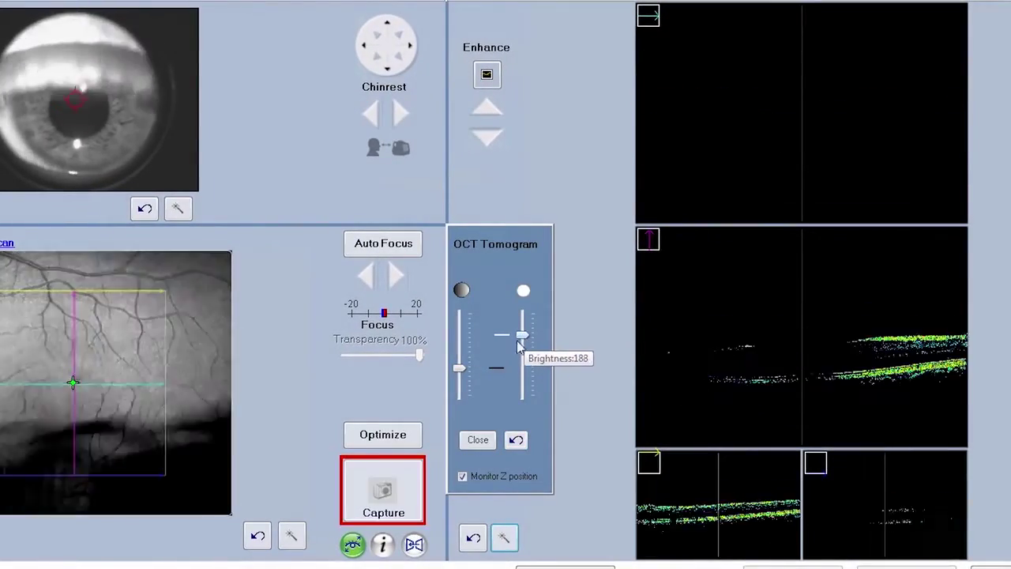
{"action": "left_click_drag", "start_coordinate": [461, 389], "coordinate": [459, 365]}
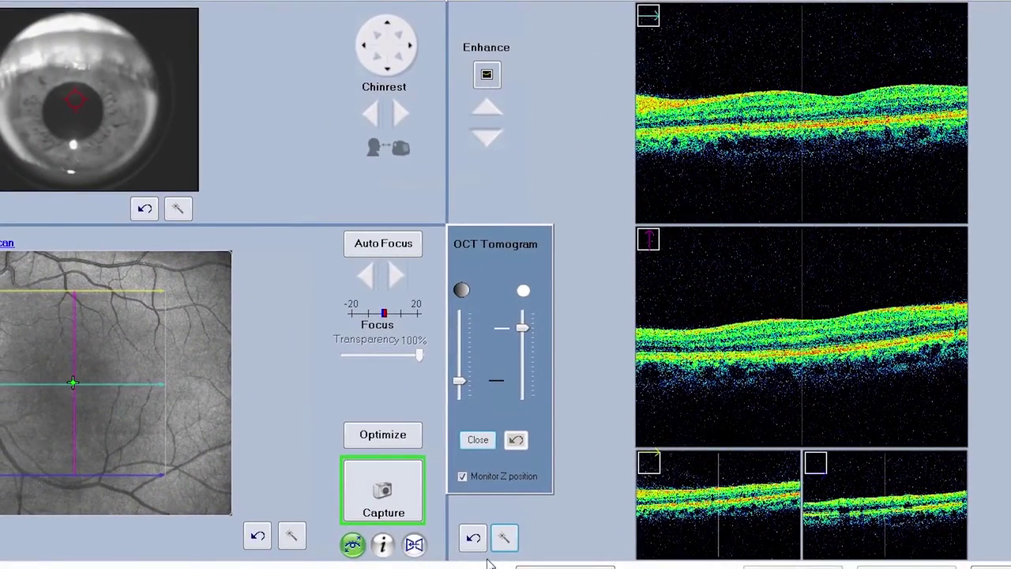
Step: Capture the Macular Cube 512x128 scan and check its 10/10 signal strength
{"action": "left_click", "coordinate": [390, 495]}
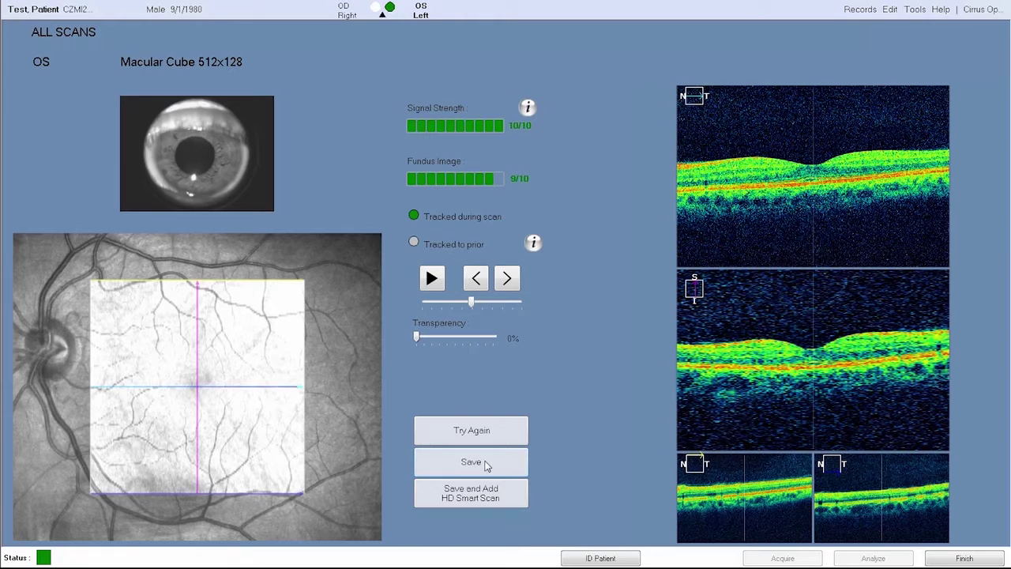
Step: Save the captured macular cube scan and finish the exam
{"action": "left_click", "coordinate": [486, 465]}
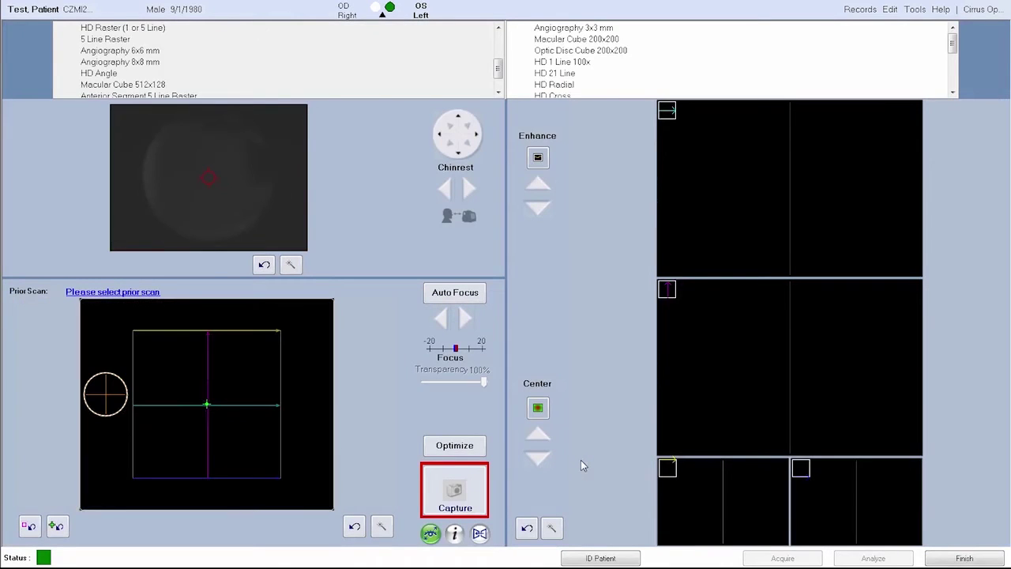
{"action": "left_click", "coordinate": [956, 563]}
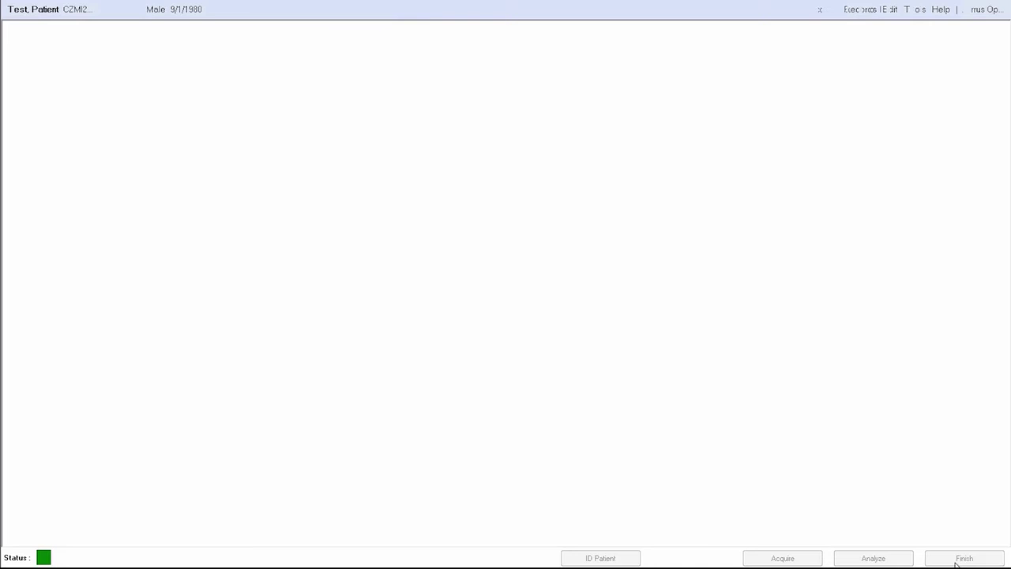